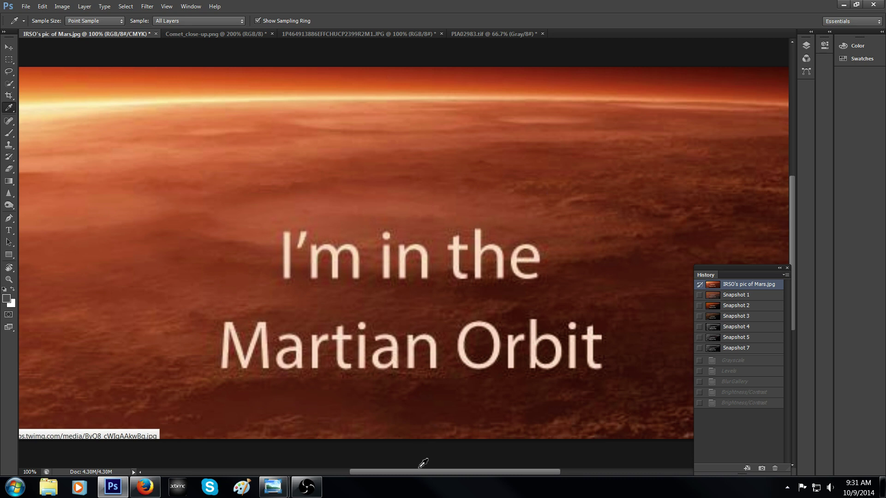
Examine the original Mars image, then its Snapshot 1 and Snapshot 2 versions, from the horizon to the dark terrain
left_click_drag(417, 473, 420, 469)
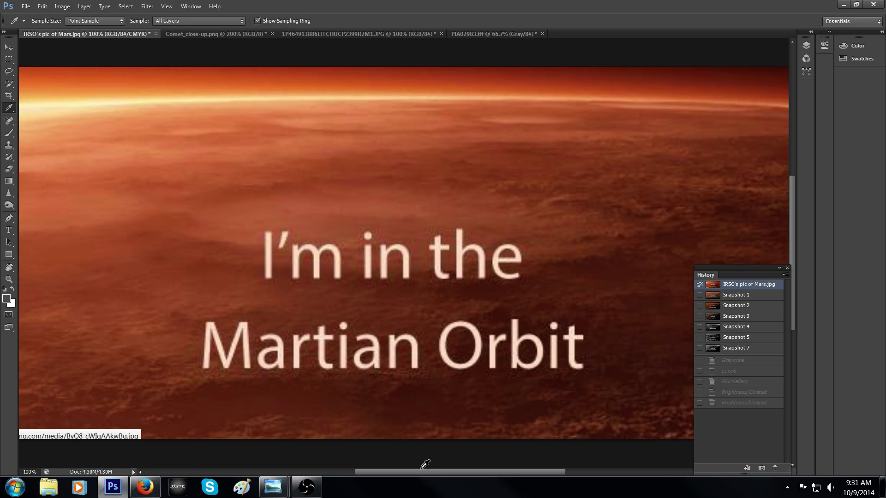
key("ctrl+minus")
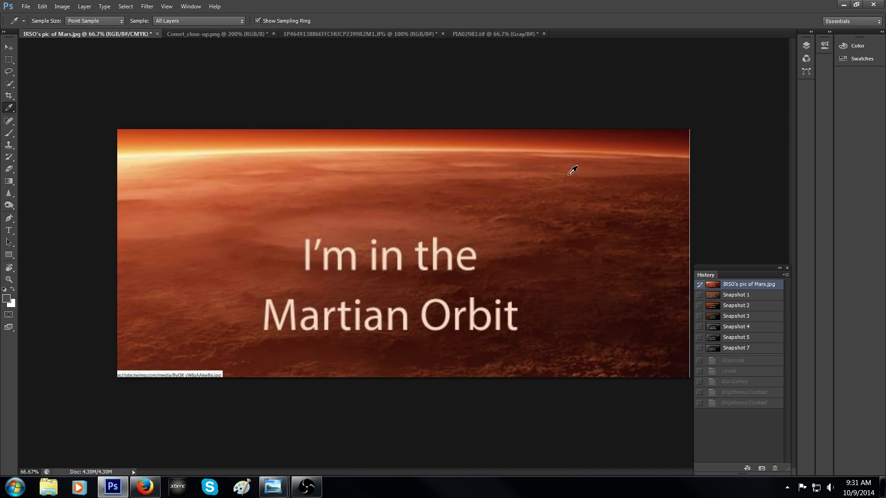
left_click(736, 295)
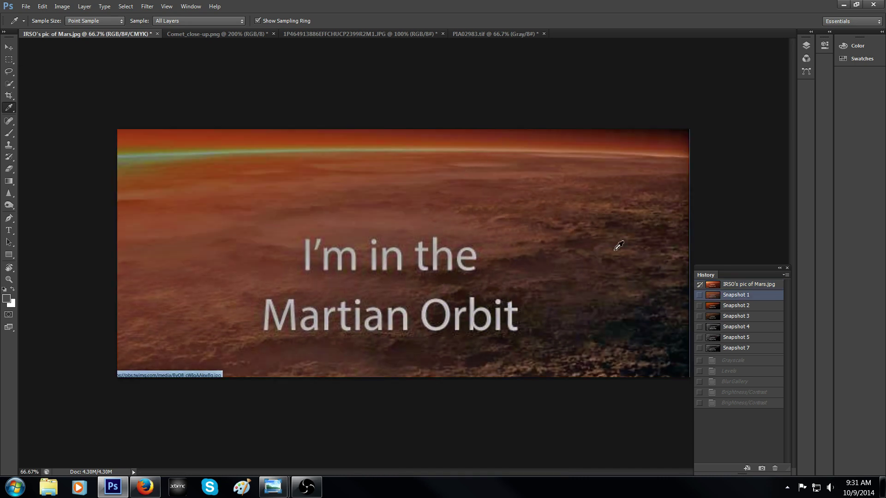
key("ctrl+plus")
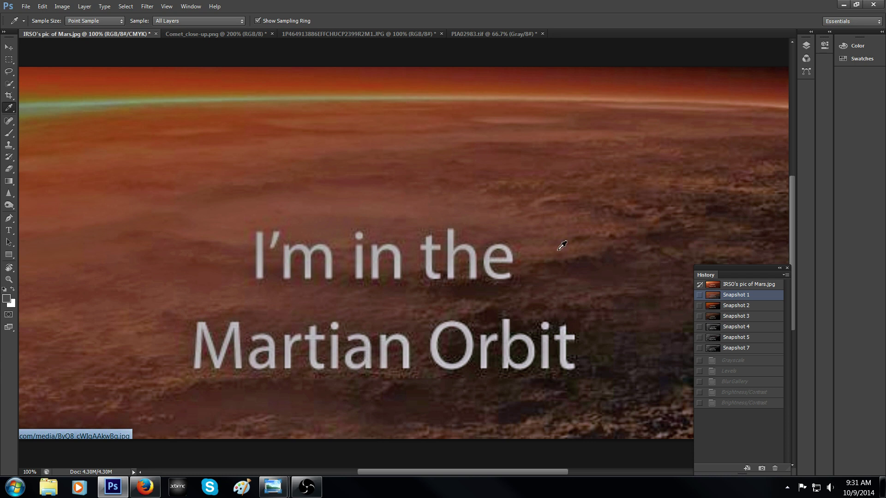
left_click(757, 307)
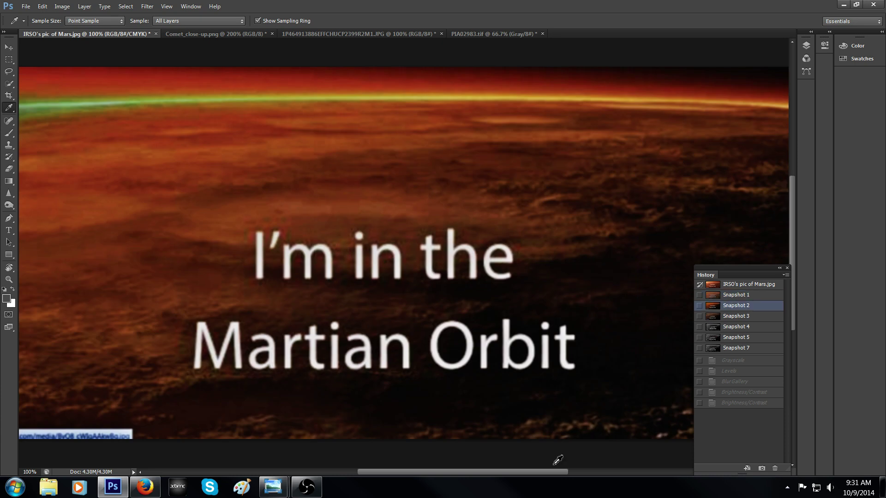
left_click_drag(519, 475, 550, 480)
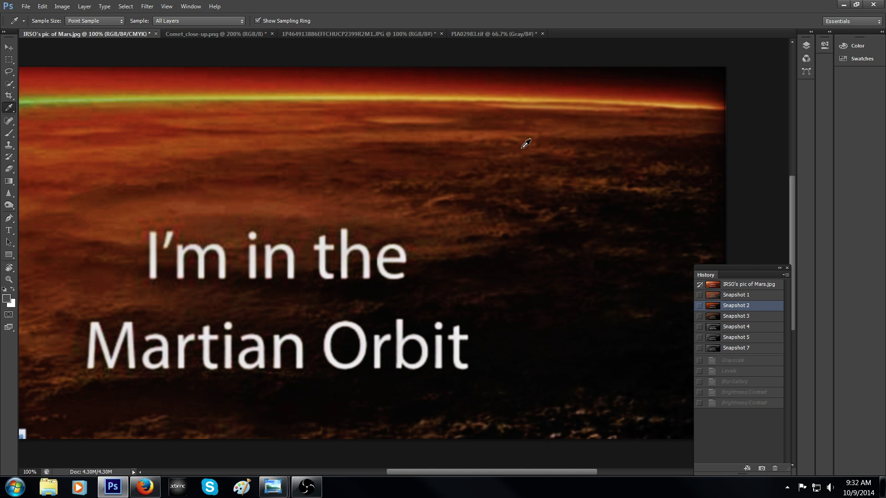
Compare the Snapshot 3 version of the Mars image with the original along the horizon
left_click(758, 317)
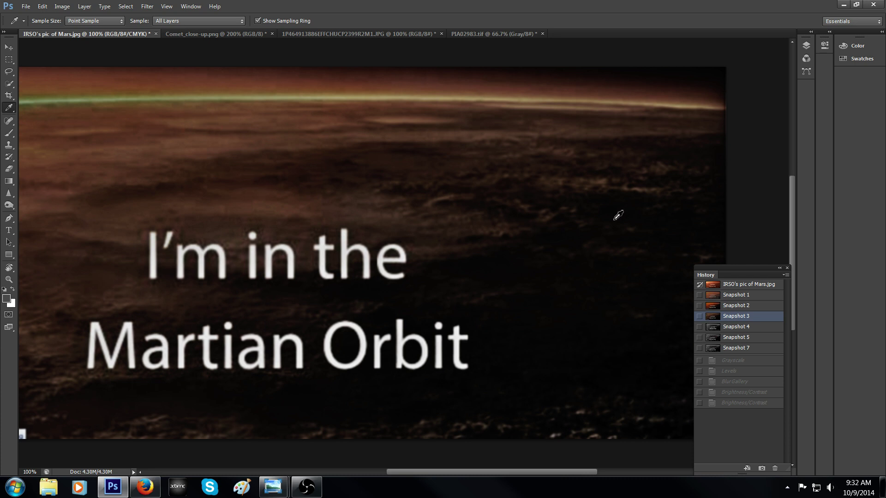
left_click(761, 286)
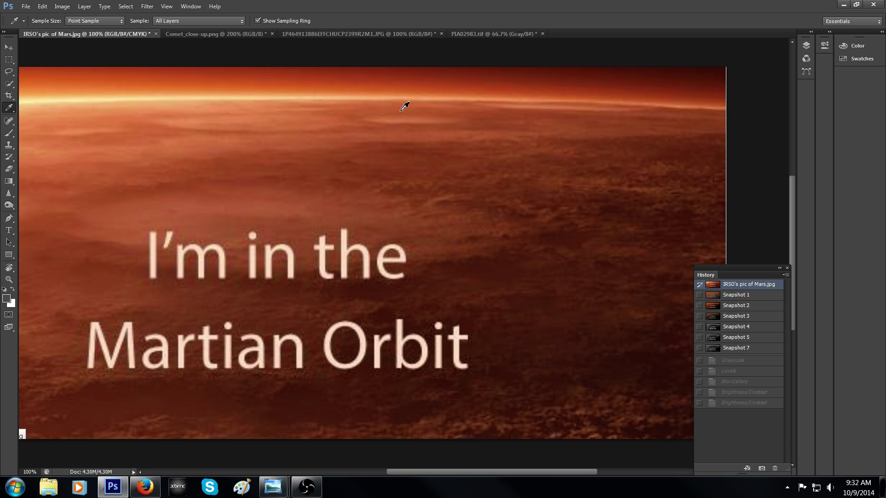
left_click(728, 317)
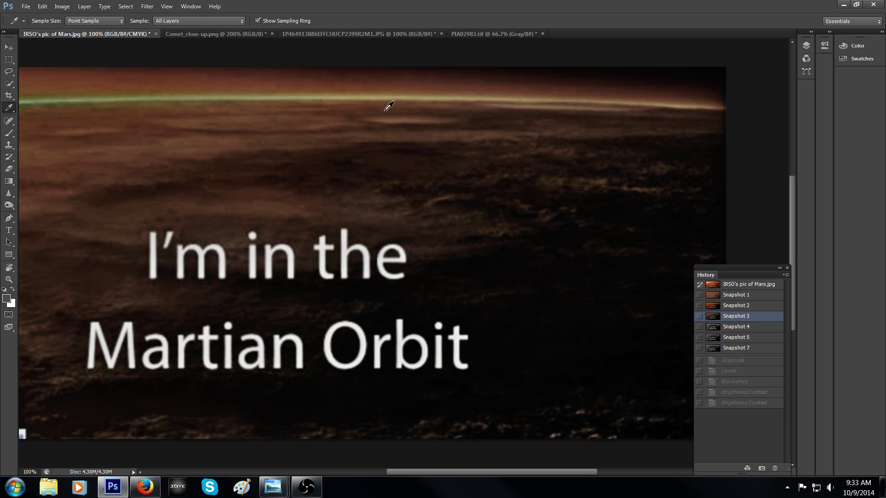
Compare the grayscale Snapshot 4 with the colour Snapshot 3, examining the terrain around the caption
left_click(760, 328)
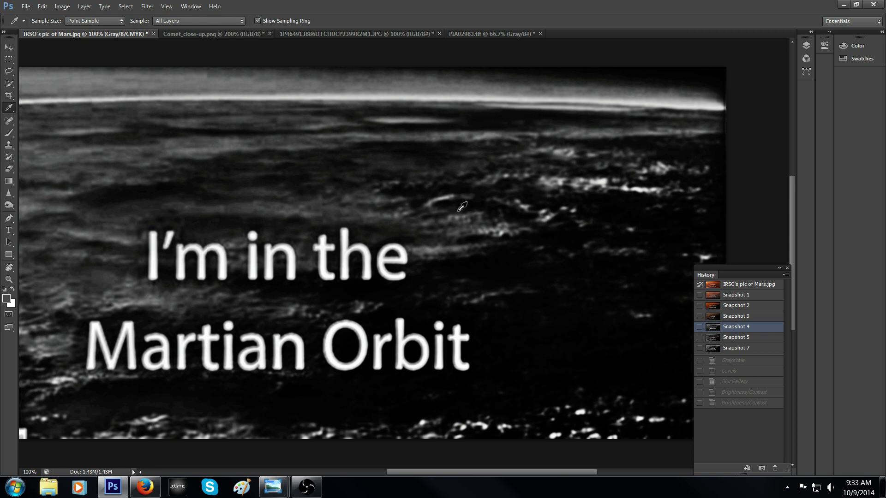
left_click_drag(480, 472, 469, 471)
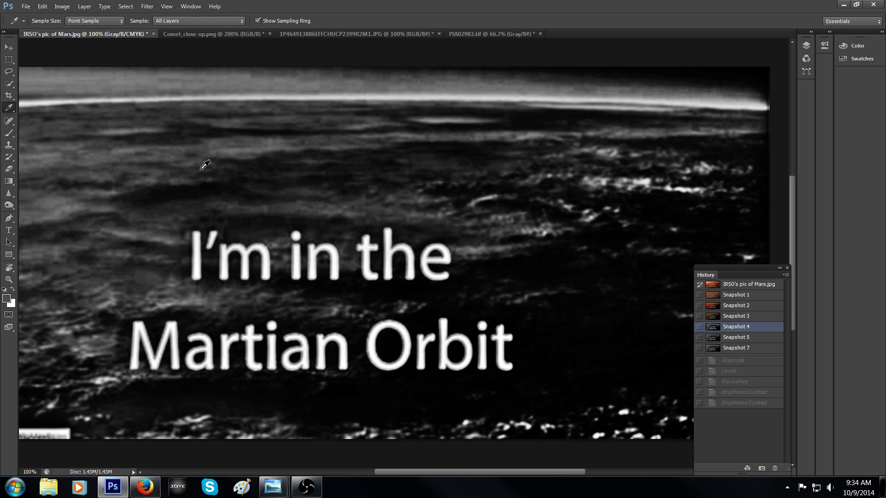
left_click(751, 316)
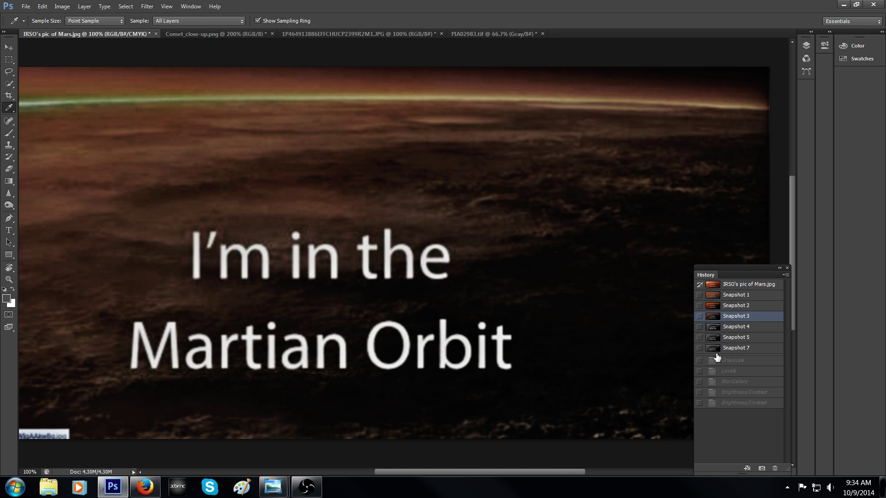
left_click(758, 328)
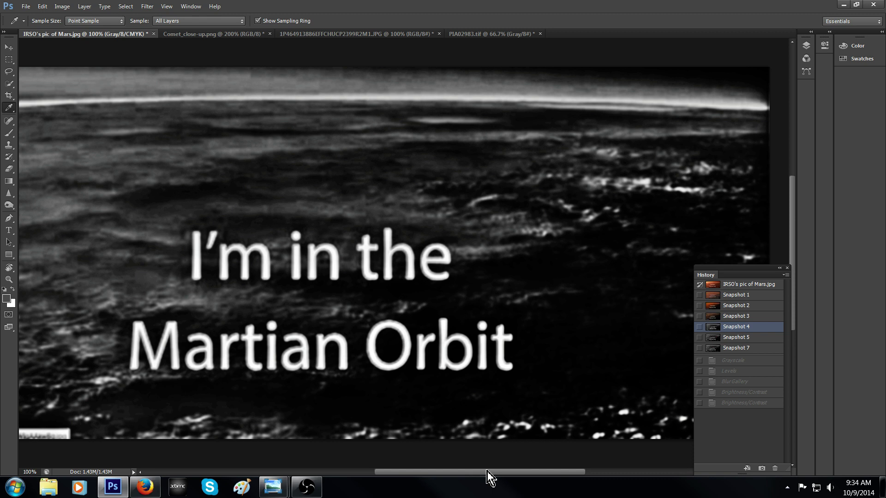
left_click_drag(472, 472, 486, 472)
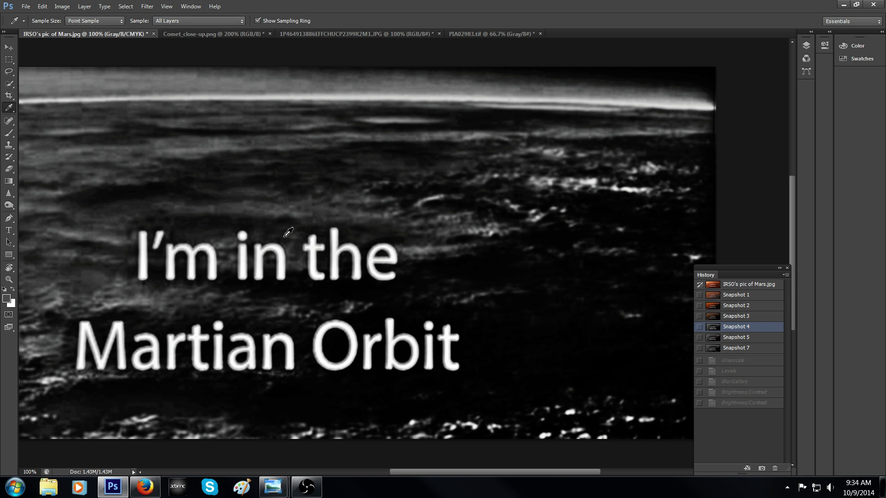
Switch from Snapshot 4 to Snapshot 5 and examine the terrain features marked with red arrows
key("ctrl+minus")
left_click(753, 330)
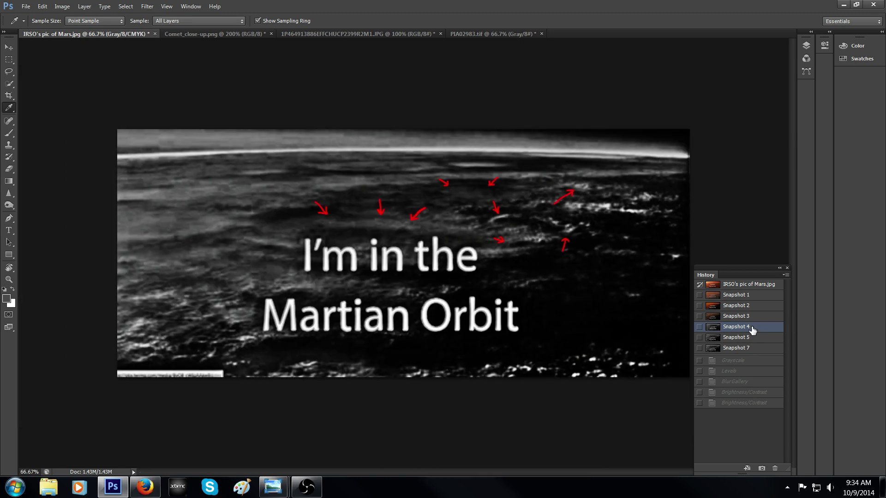
left_click(752, 337)
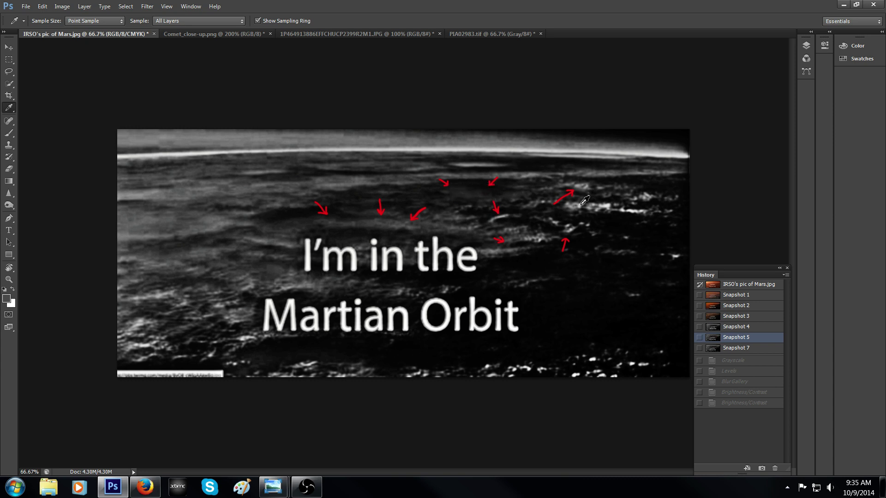
key("ctrl+plus")
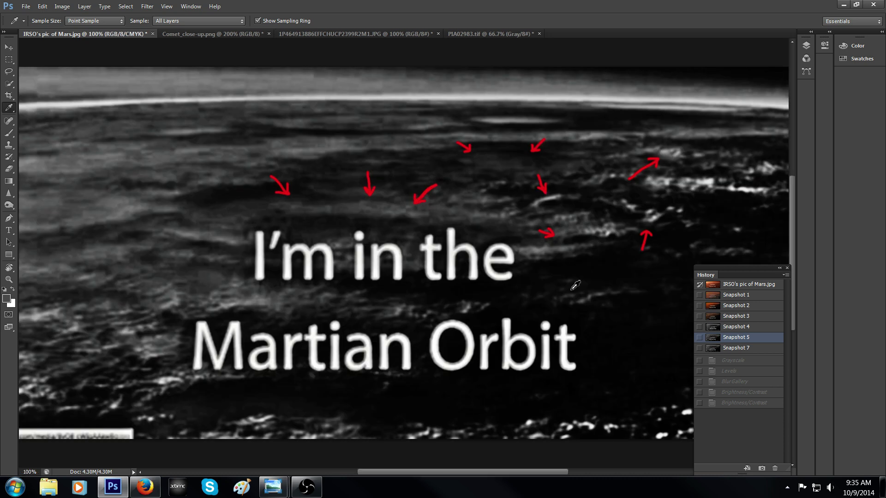
left_click_drag(476, 473, 511, 473)
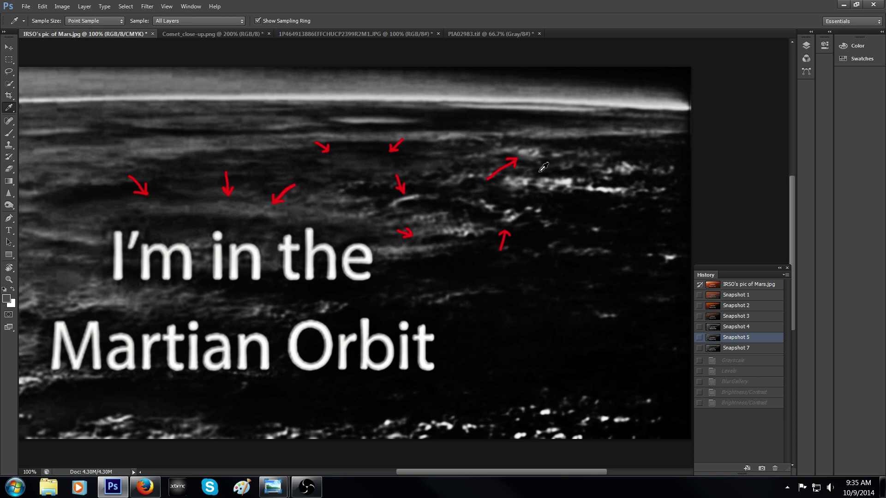
Show Snapshot 7 and inspect the arrow-marked bright features near the horizon up close at 200%
left_click(746, 349)
key("ctrl+plus")
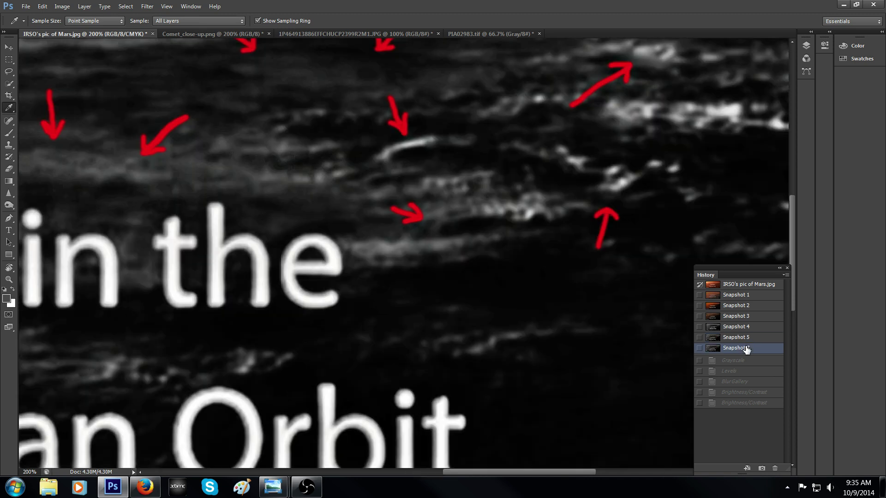
scroll(692, 208, "up", 2)
scroll(692, 208, "up", 2)
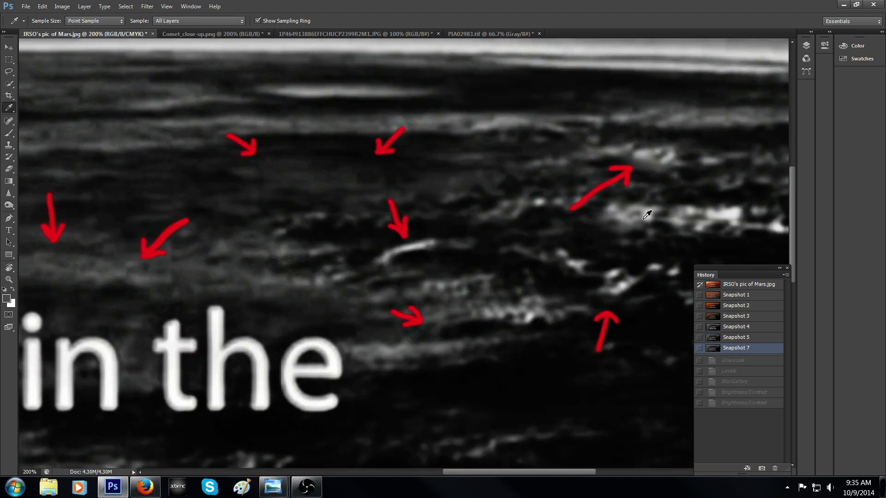
left_click_drag(461, 469, 496, 473)
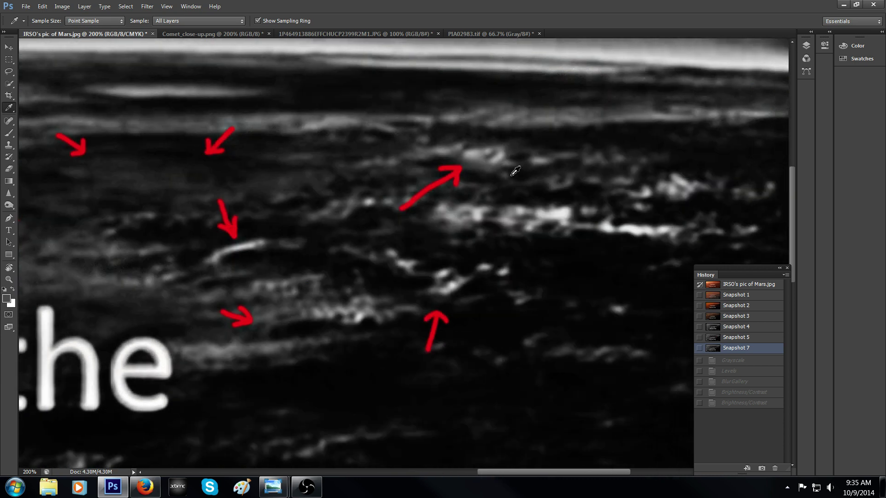
Alternate between Snapshot 5 and Snapshot 7 to compare the horizon band and the marked features in close-up
left_click(756, 339)
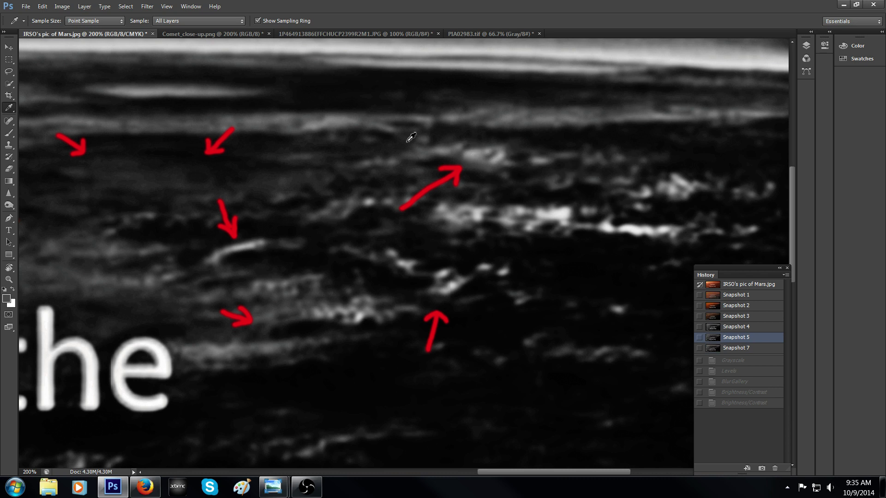
scroll(692, 113, "up", 3)
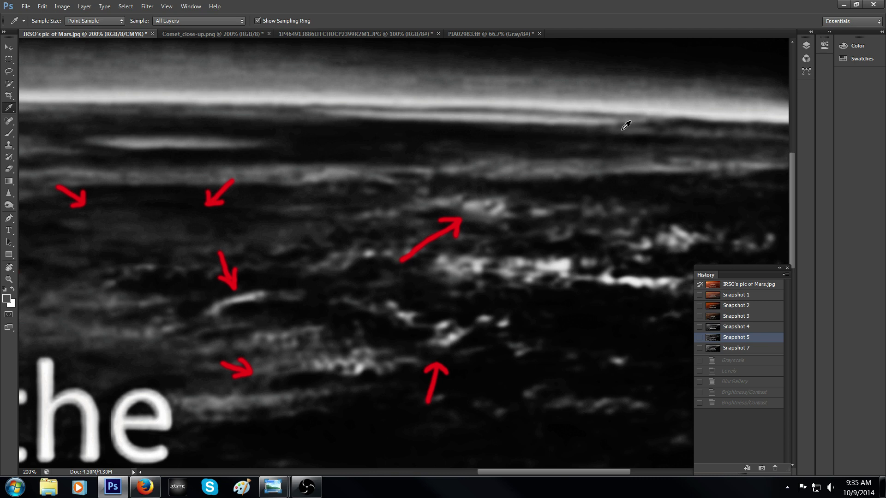
left_click_drag(535, 473, 511, 472)
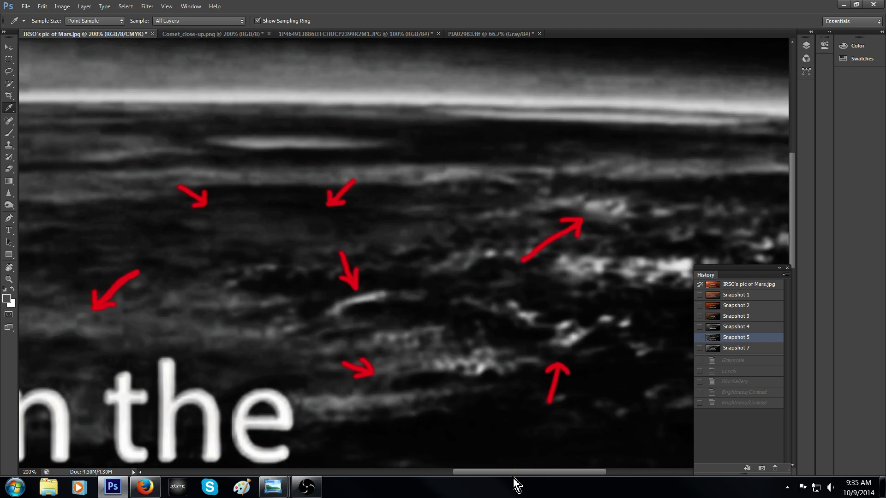
left_click(738, 349)
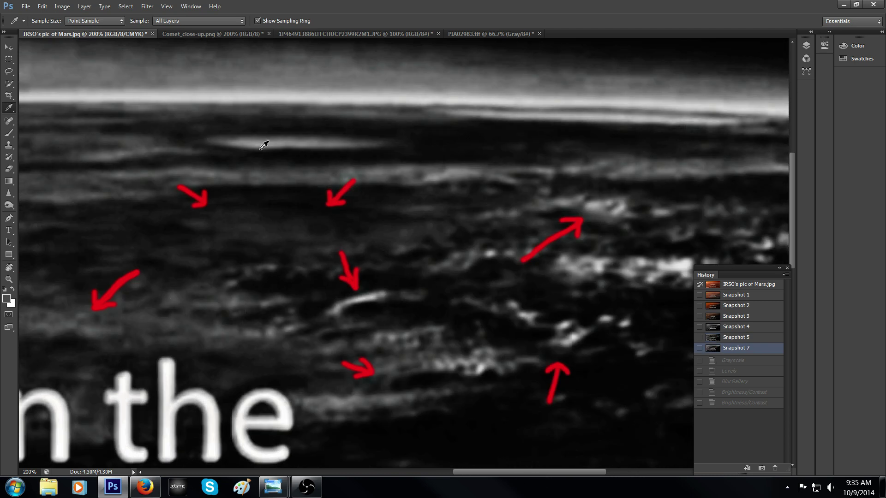
left_click_drag(482, 472, 516, 472)
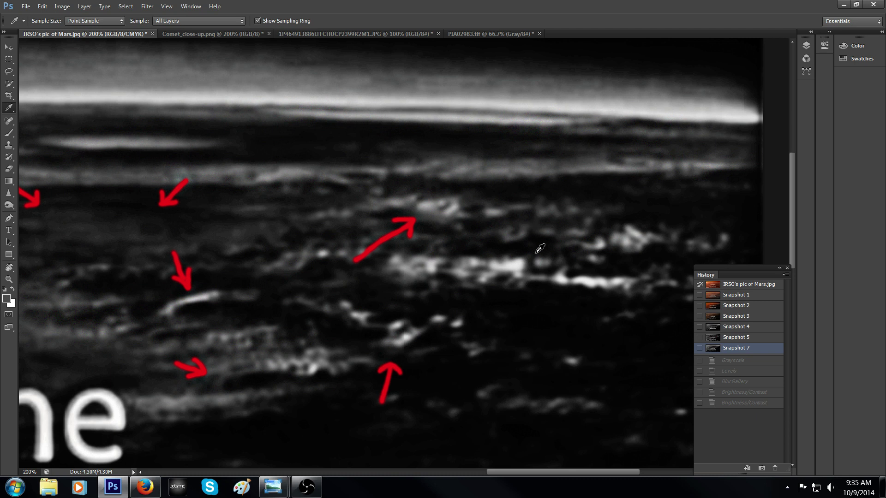
left_click_drag(497, 473, 453, 473)
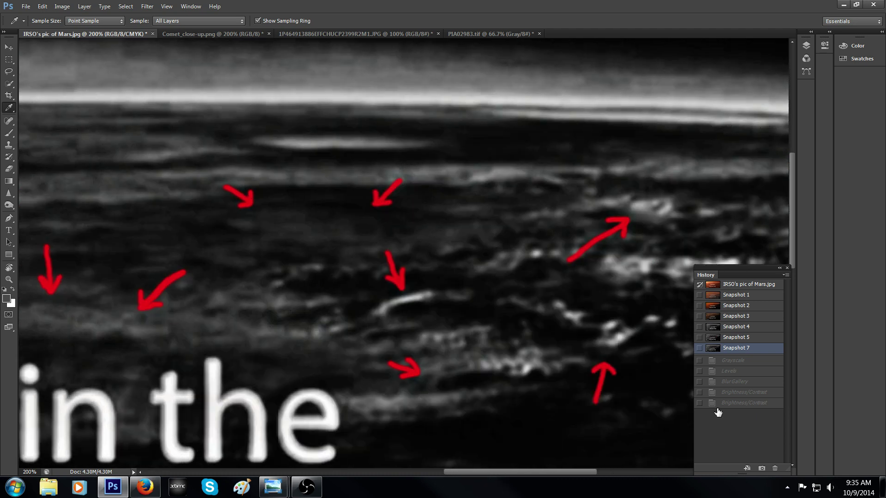
left_click(742, 339)
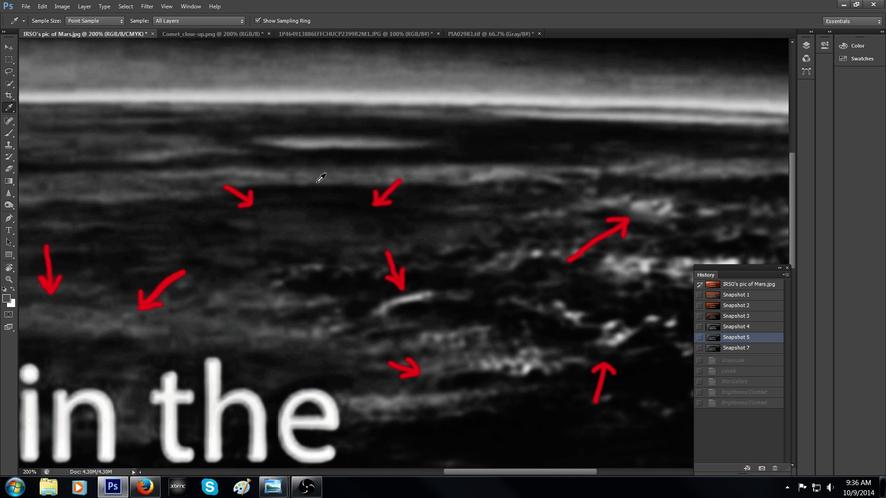
Compare the annotated snapshots with the original Mars image at 100%, ending on Snapshot 7 and its terrain beside the caption
key("ctrl+minus")
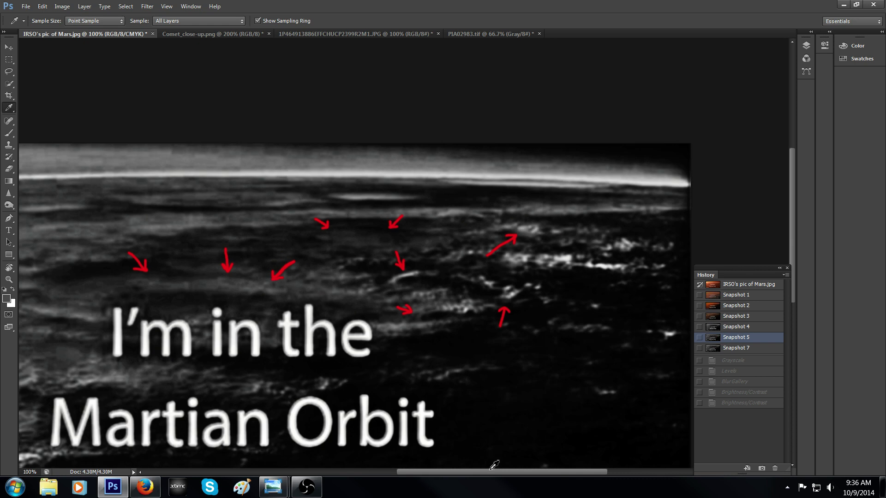
left_click_drag(491, 471, 465, 471)
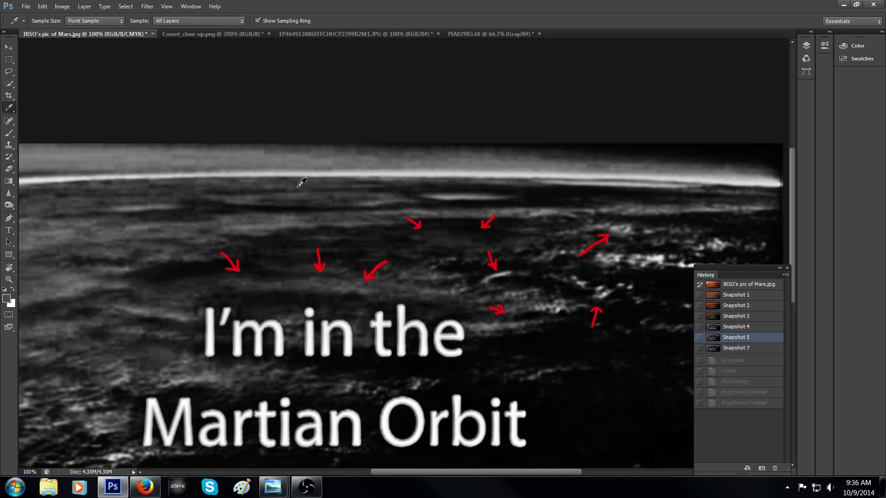
left_click(739, 287)
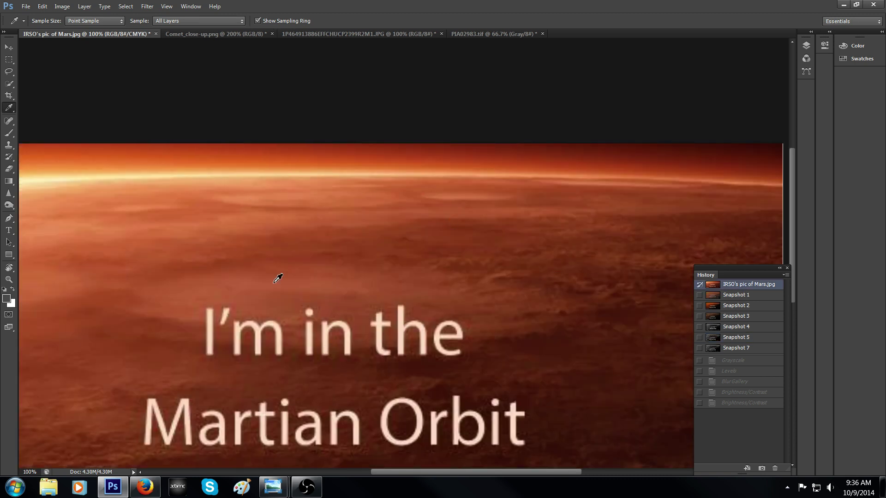
left_click(759, 348)
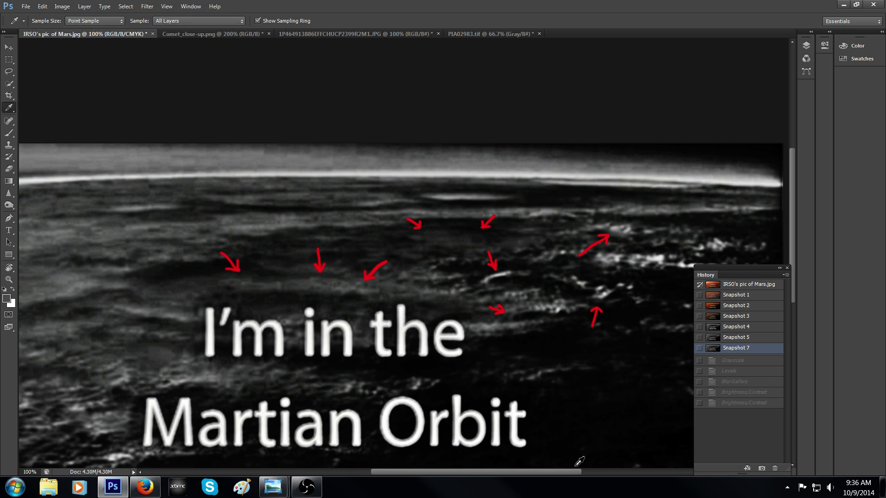
left_click_drag(571, 471, 579, 472)
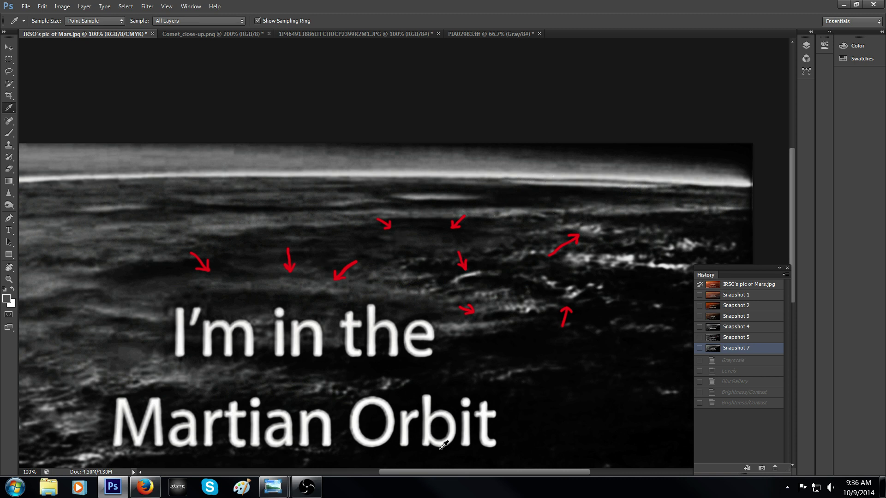
left_click_drag(458, 471, 436, 471)
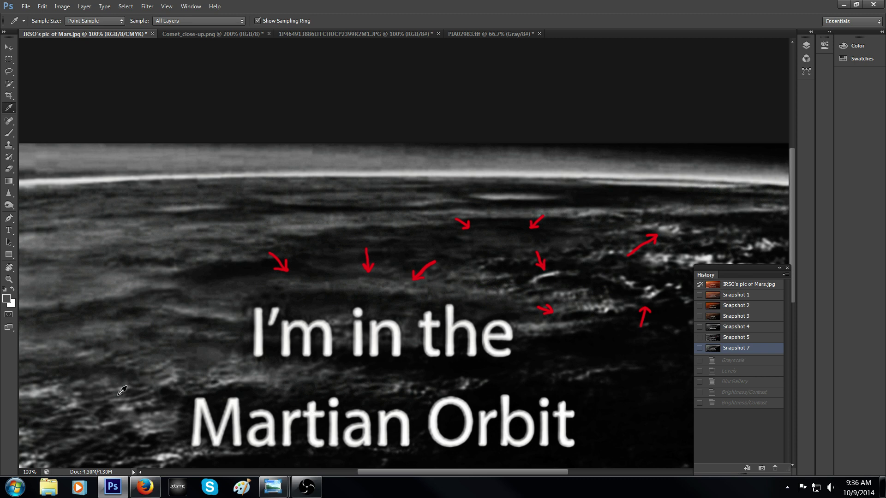
scroll(245, 400, "down", 1)
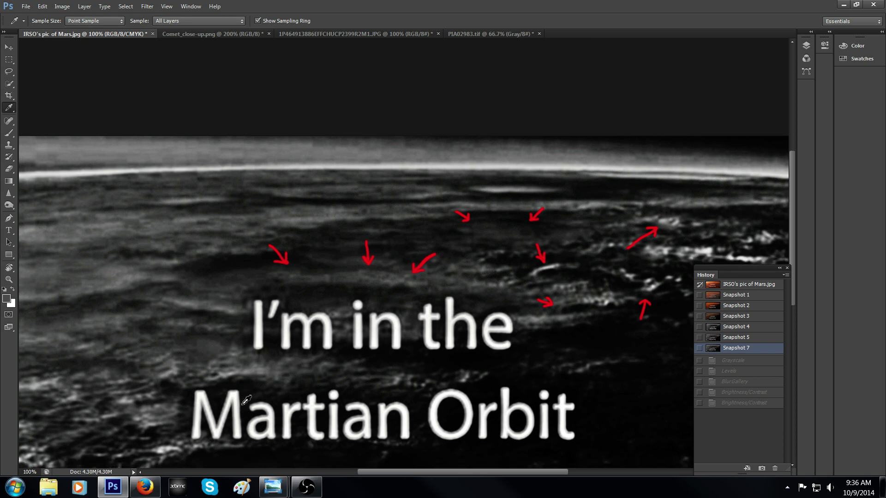
Examine the arrow-marked terrain around the caption across the width of Snapshot 7 and Snapshot 5 at 100%
scroll(365, 484, "left", 3)
scroll(369, 485, "left", 3)
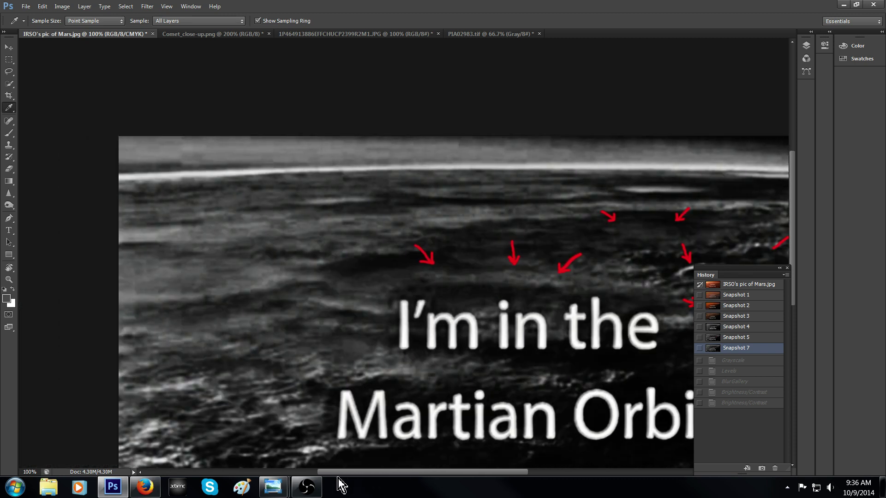
scroll(374, 484, "right", 6)
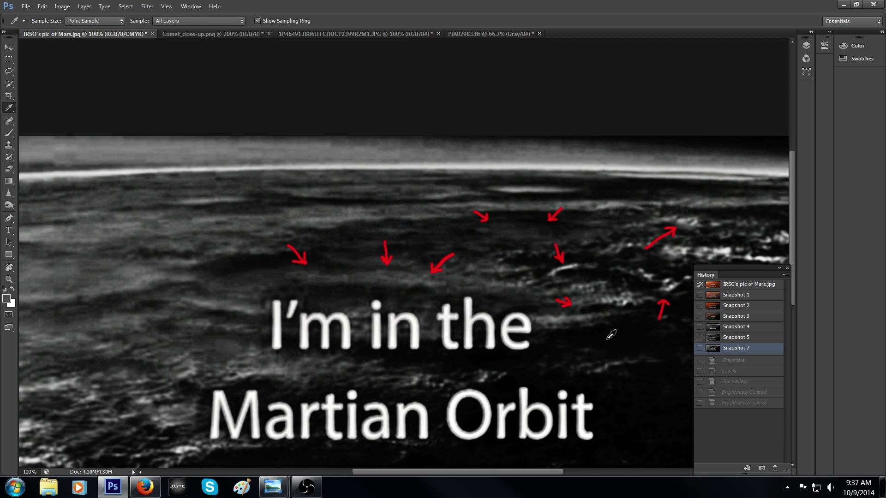
left_click(736, 338)
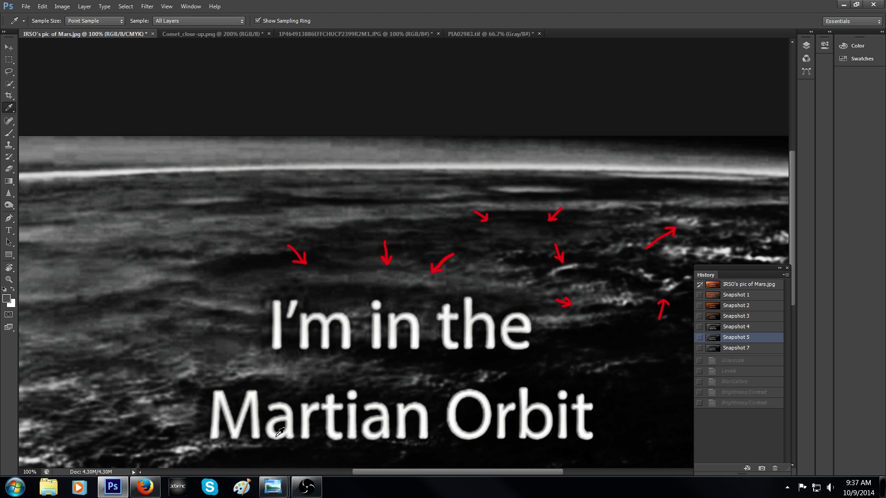
left_click_drag(369, 472, 349, 472)
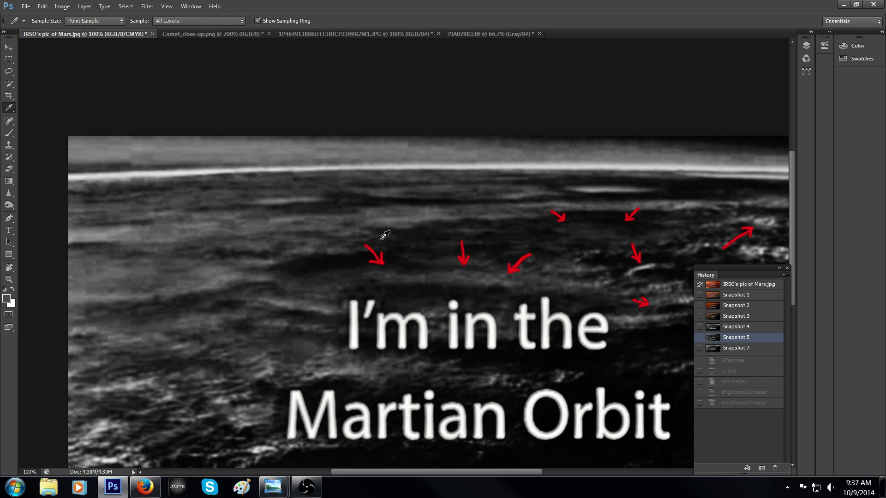
Compare the unmarked terrain in Snapshot 4 with the arrow-marked Snapshots 5 and 7, including the bright features near the horizon
key("ctrl+alt+z")
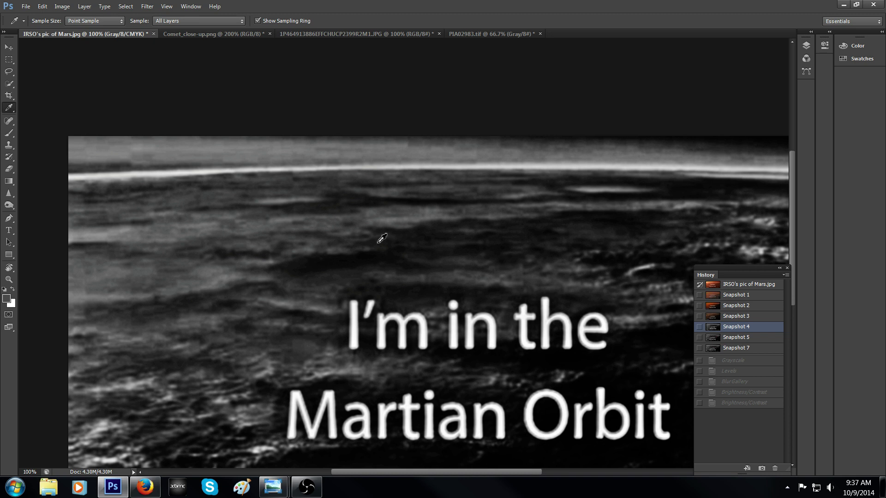
left_click_drag(414, 473, 479, 483)
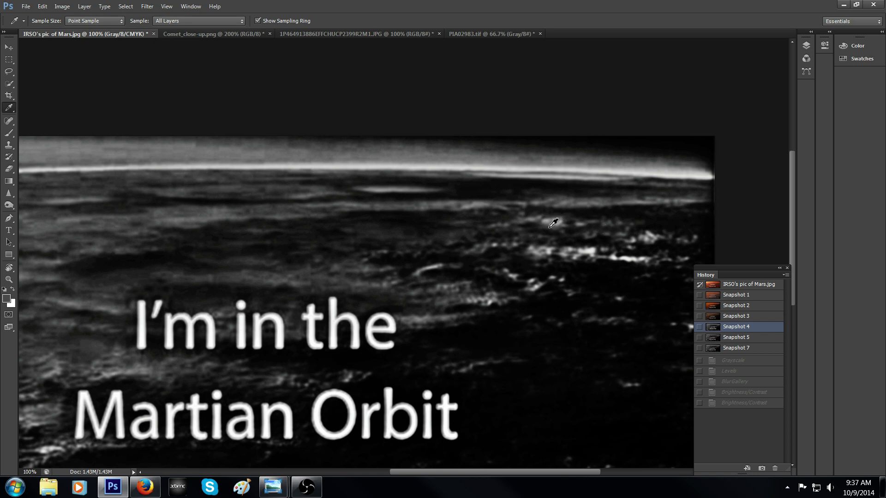
left_click(741, 339)
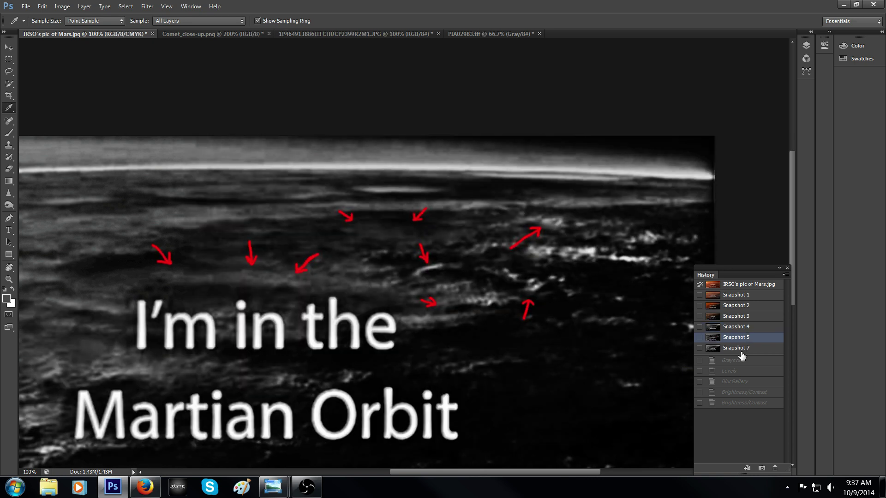
left_click(740, 351)
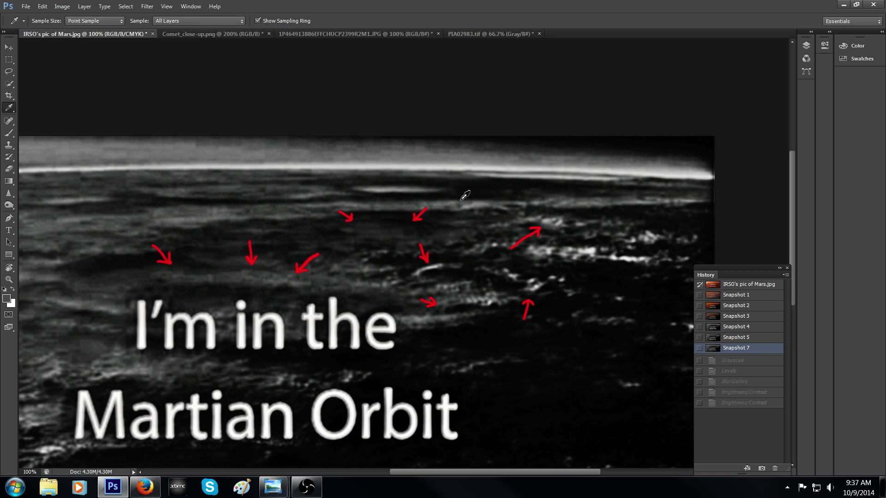
mouse_move(448, 472)
left_mouse_down()
mouse_move(419, 470)
mouse_move(432, 472)
left_mouse_up()
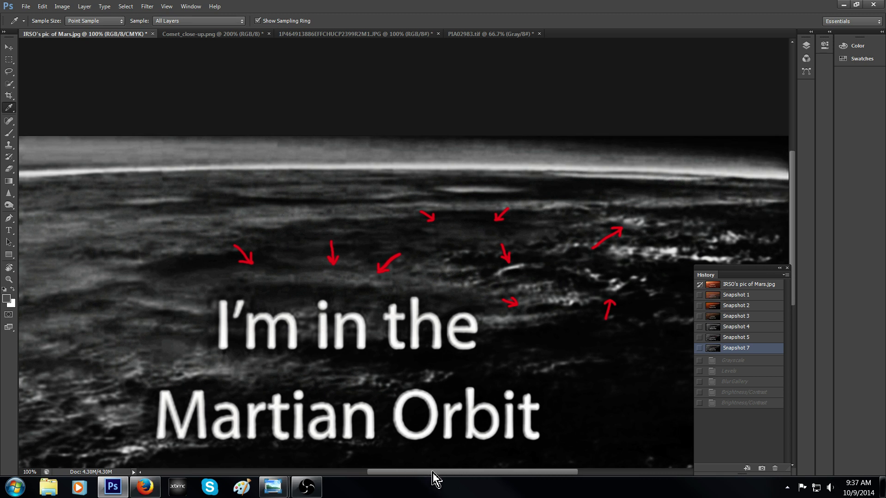
Return to the original color Mars image and inspect it in full and at 100%
key("ctrl+minus")
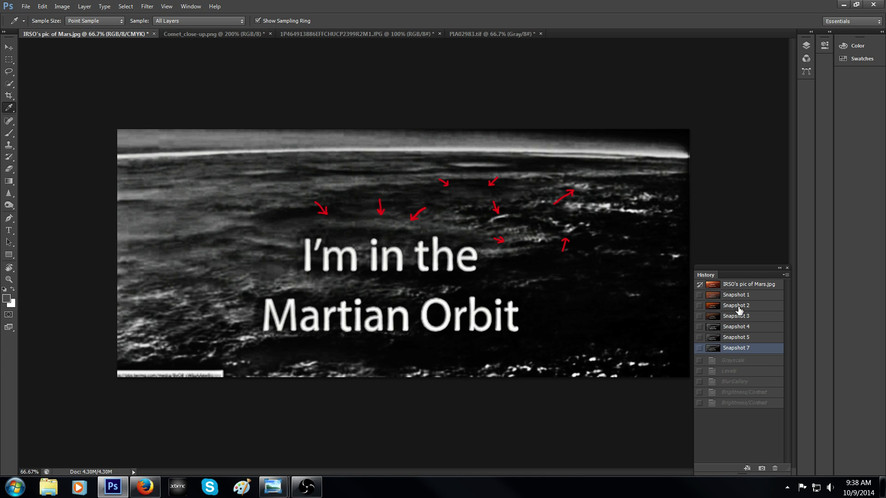
left_click(747, 285)
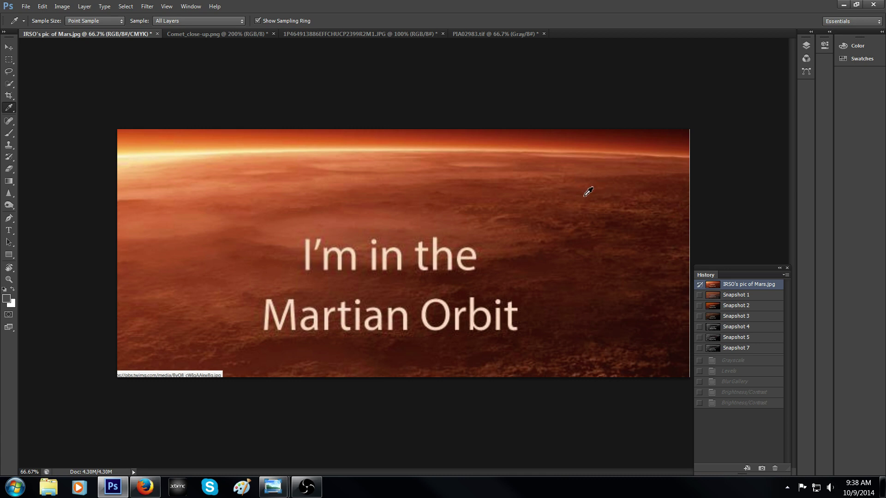
key("ctrl+plus")
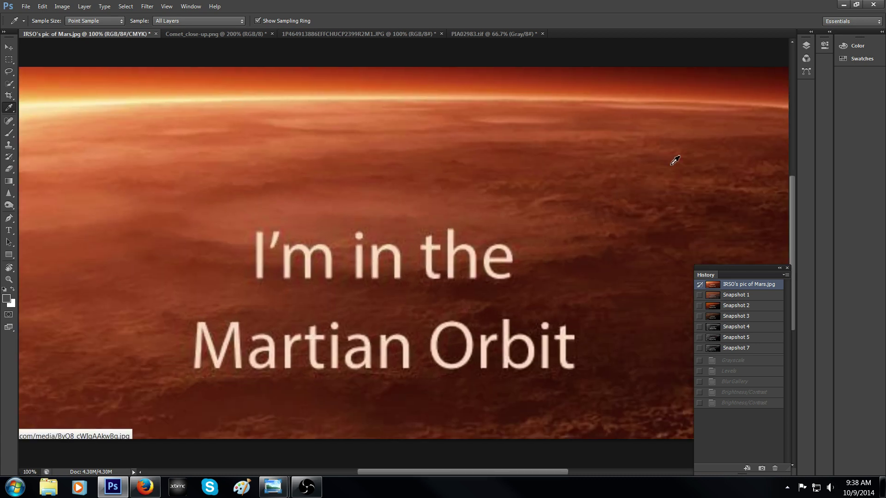
left_click(749, 296)
Switch to Firefox and inspect the terrain in mars-surface-820x300.jpg up close and as a whole image
left_click(136, 490)
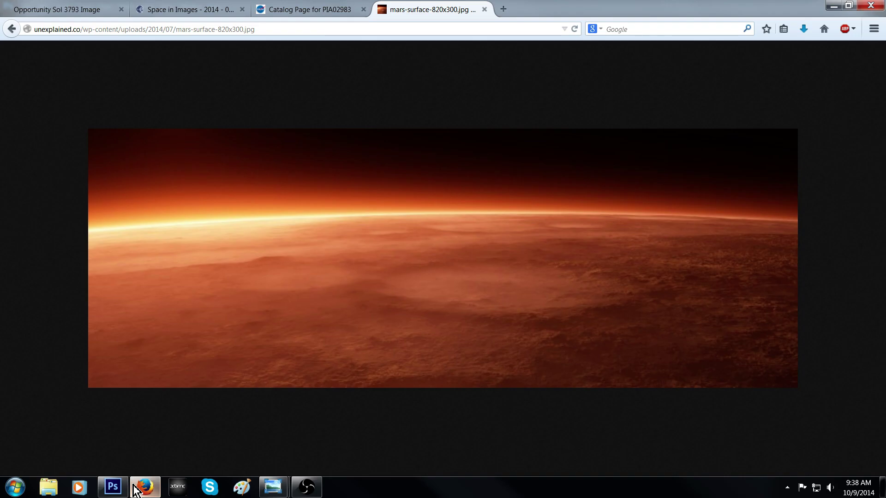
scroll(527, 463, "up", 3)
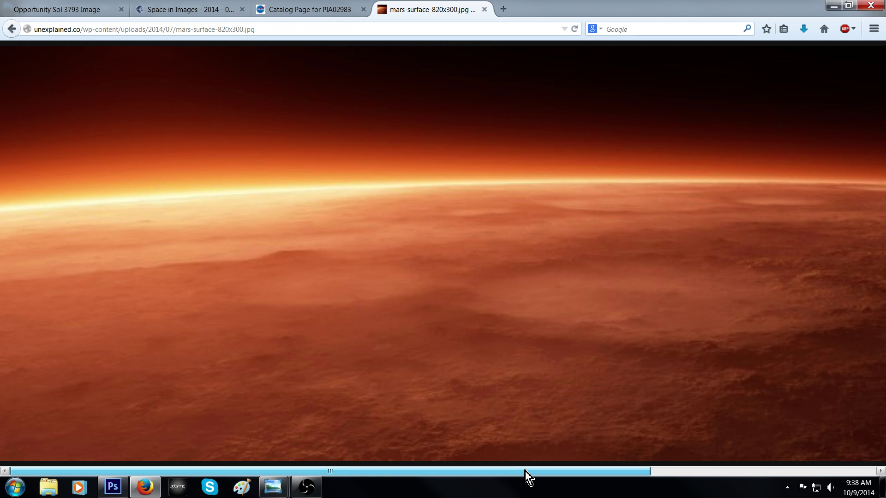
left_click_drag(527, 474, 754, 475)
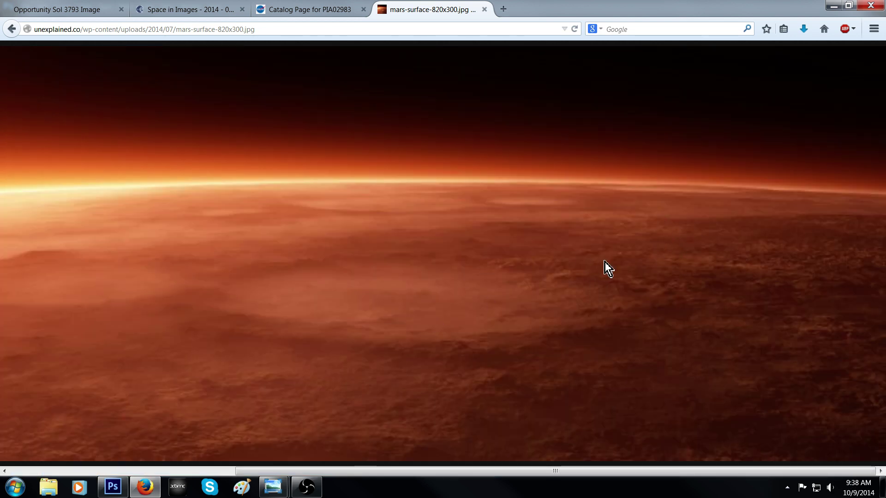
left_click(648, 247)
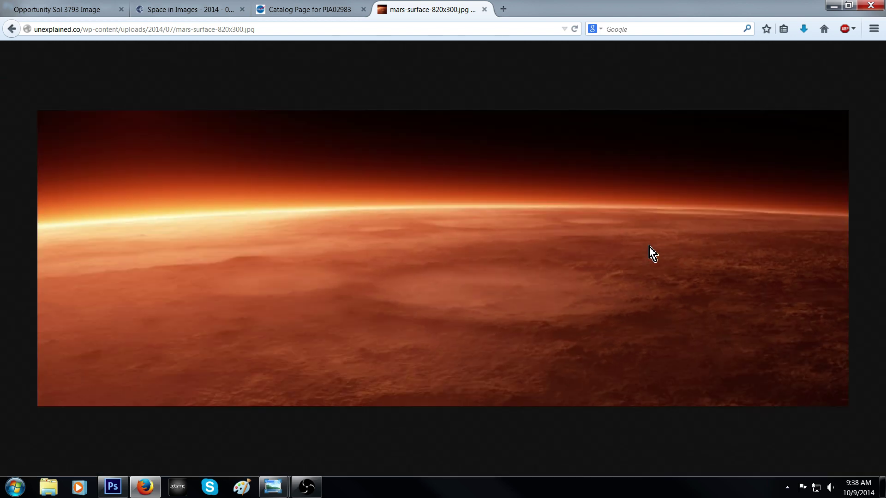
key("ctrl+minus")
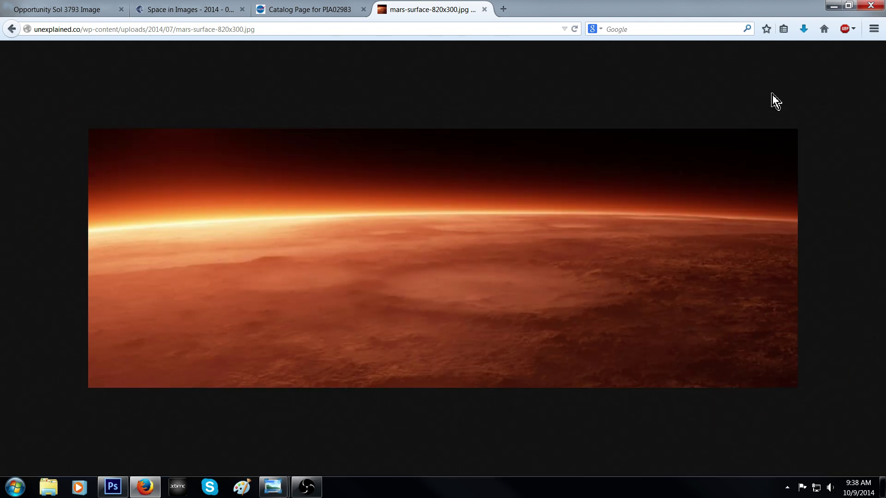
key("ctrl+minus")
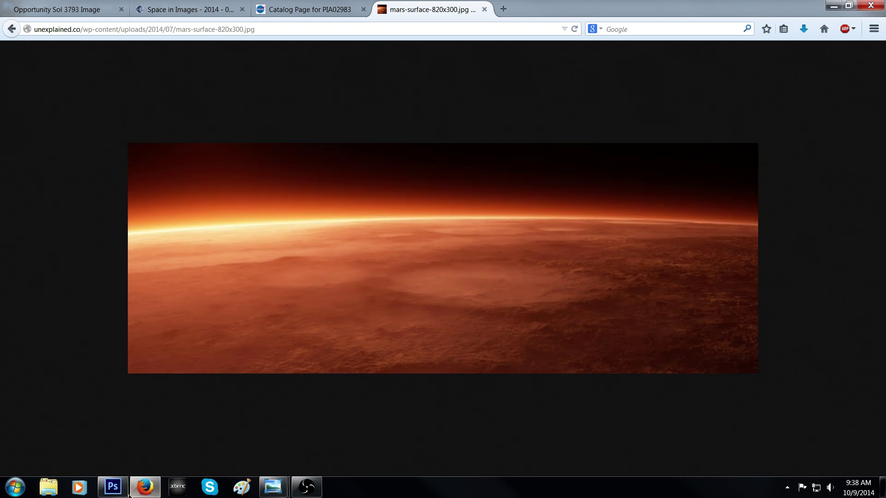
Switch to Photoshop and compare the arrow-marked Snapshots 7 and 5 with the original Mars image
left_click(113, 487)
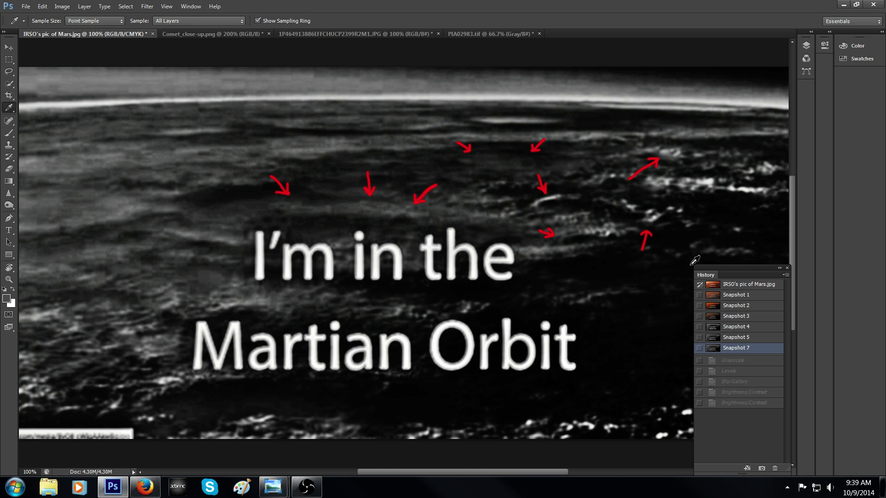
key("ctrl+minus")
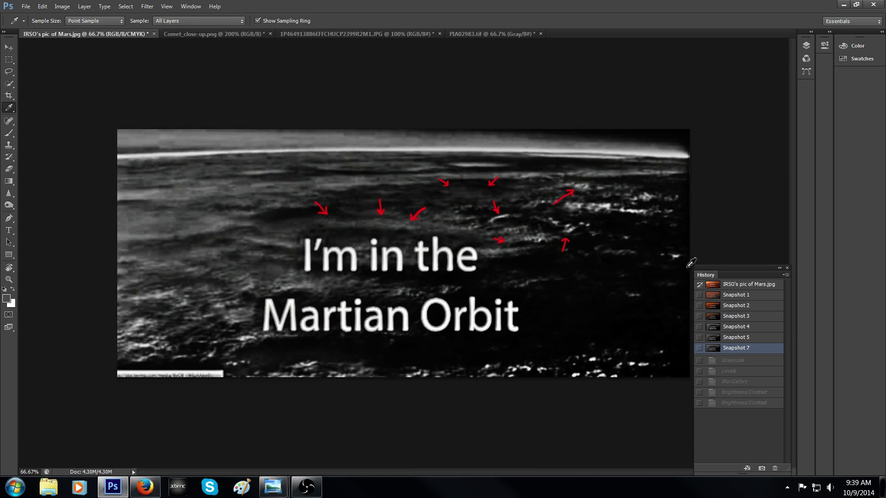
left_click(736, 338)
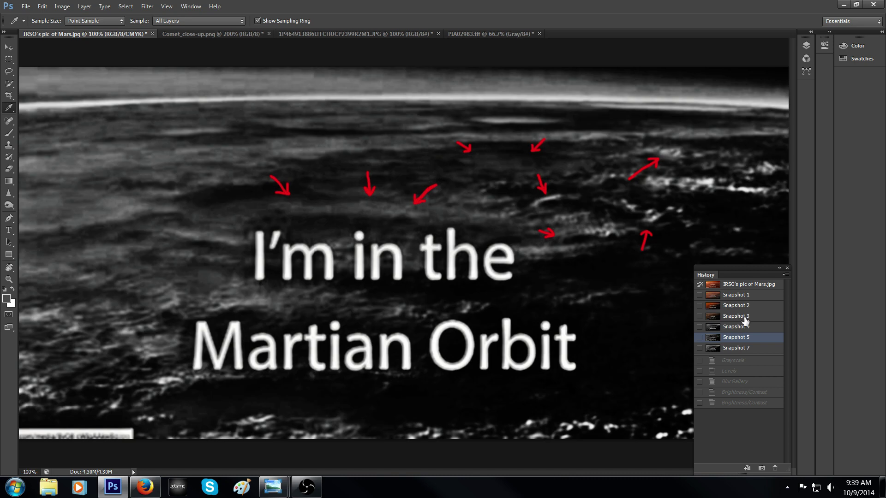
key("ctrl+plus")
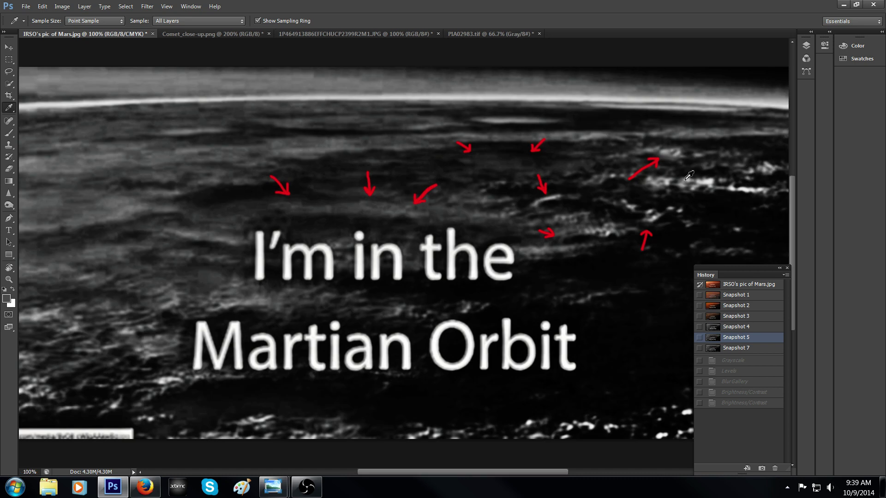
left_click(766, 284)
Alternate between Firefox and Photoshop to compare mars-surface-820x300.jpg with the captioned original, enlarging the browser image's crater and surrounding terrain
left_click(145, 487)
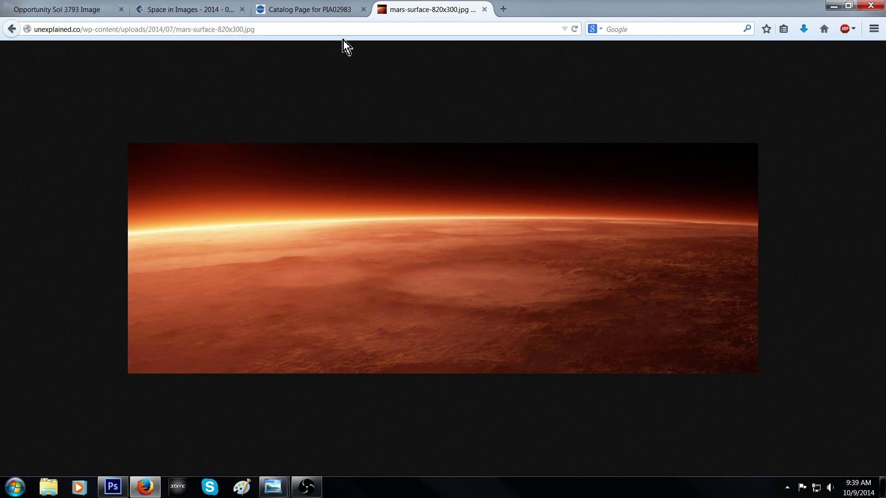
left_click(112, 487)
key("ctrl+minus")
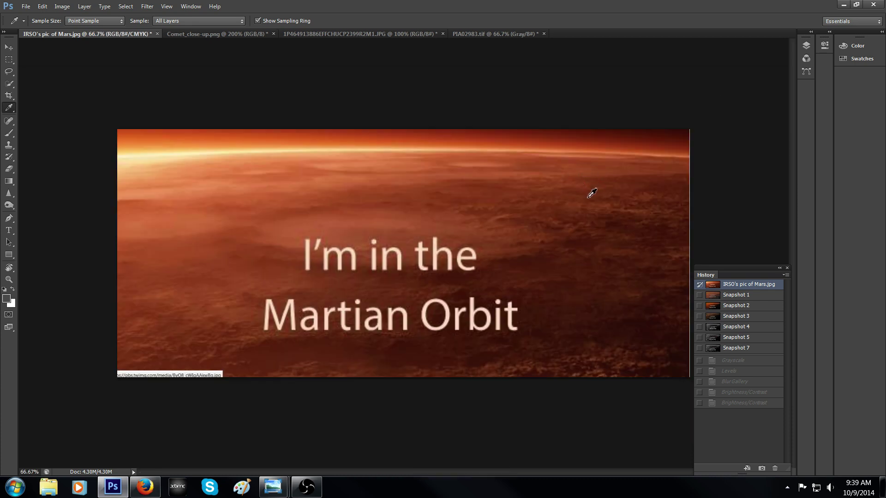
left_click(145, 487)
left_click(720, 225)
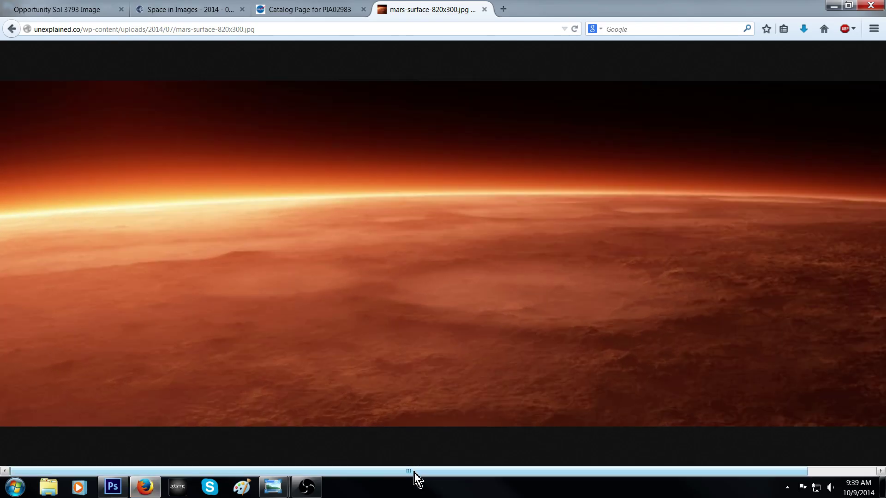
left_click_drag(413, 472, 484, 471)
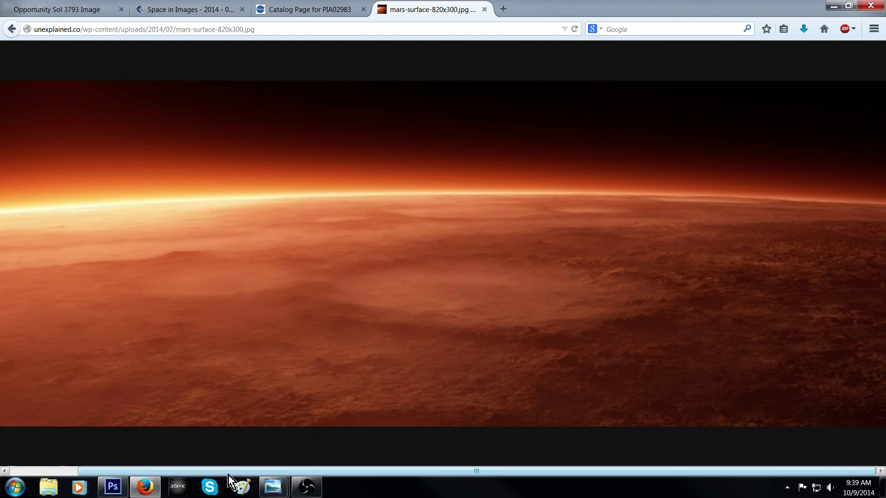
Check the captioned original at 66.7% and 100% in Photoshop against the whole mars-surface-820x300.jpg in Firefox
left_click(113, 486)
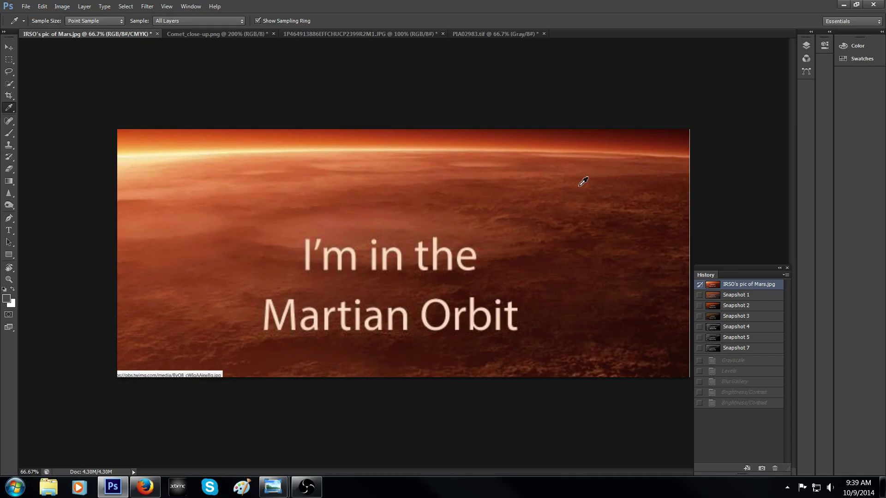
key("ctrl+plus")
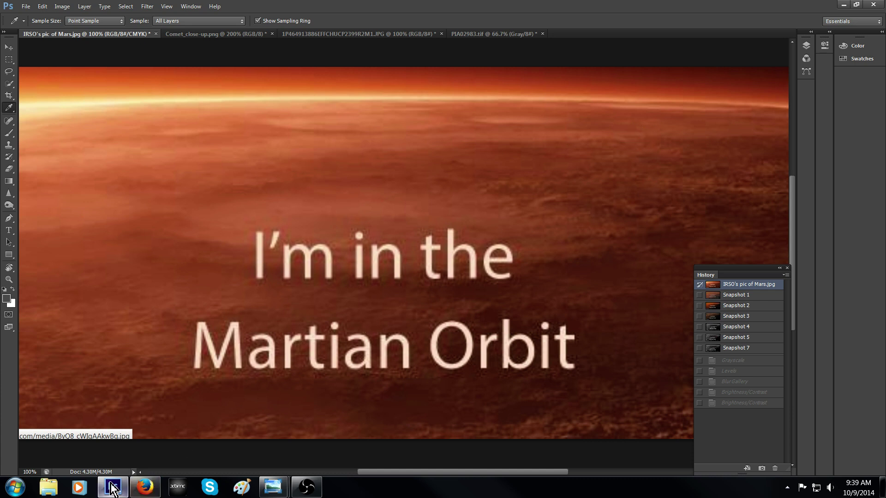
left_click(144, 487)
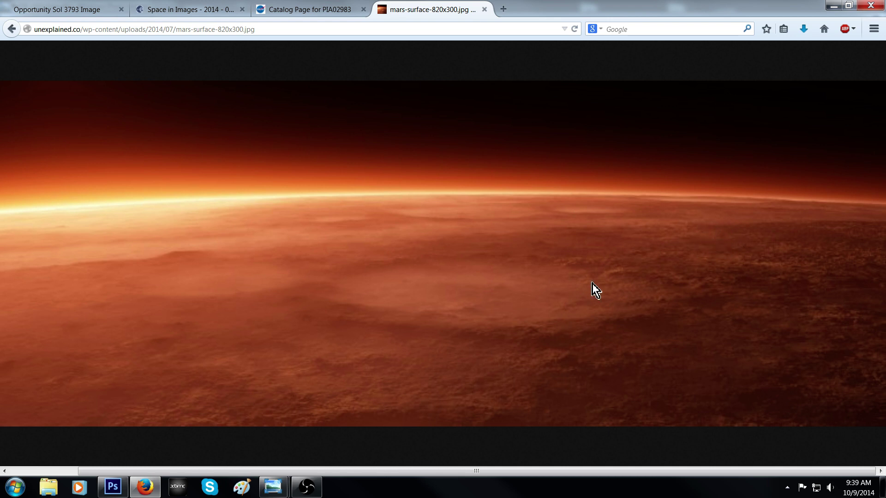
key("ctrl+minus")
key("ctrl+minus")
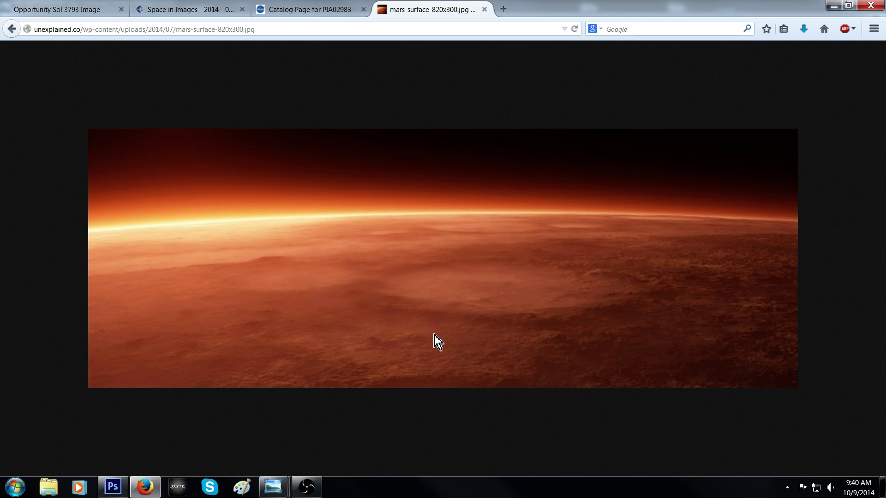
Switch to Windows Photo Viewer to view the full Martian Orbit picture with the spacecraft, and bring up MARS Anomalies BANNER 2
left_click(274, 487)
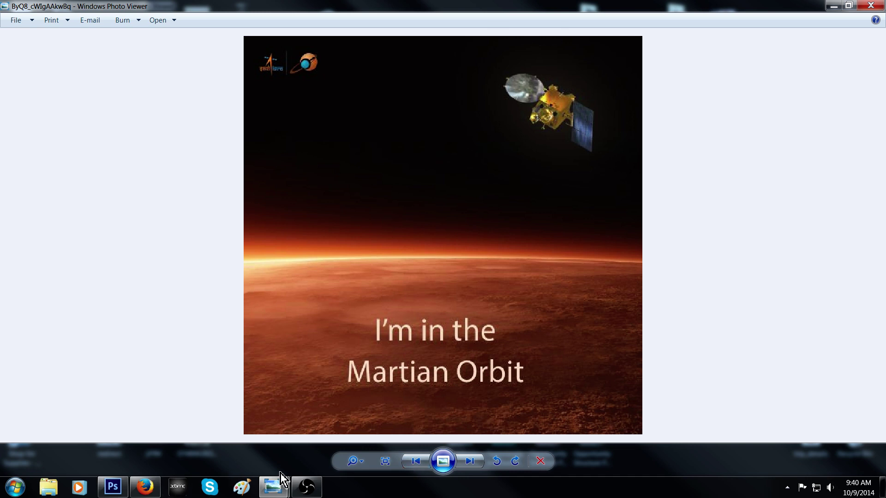
mouse_move(275, 490)
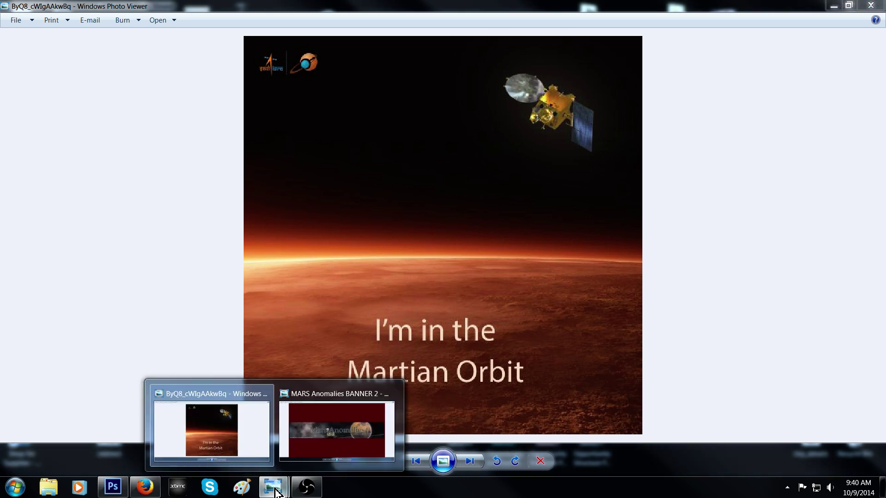
left_click(309, 447)
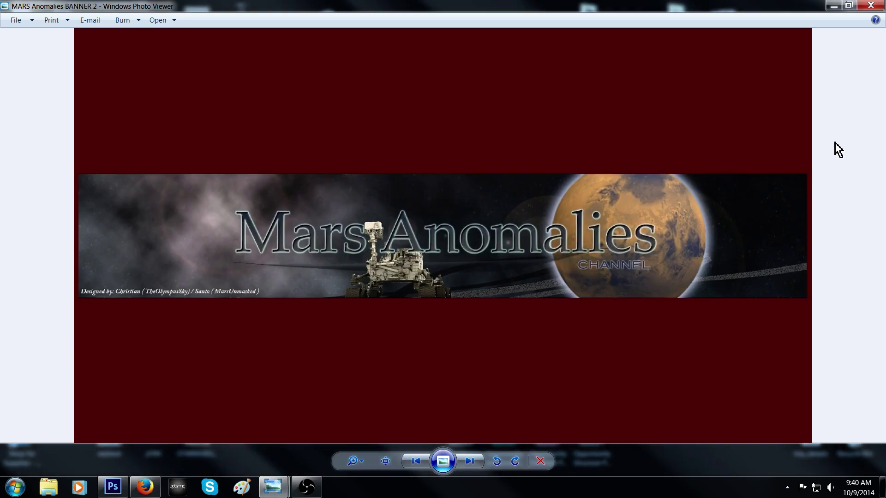